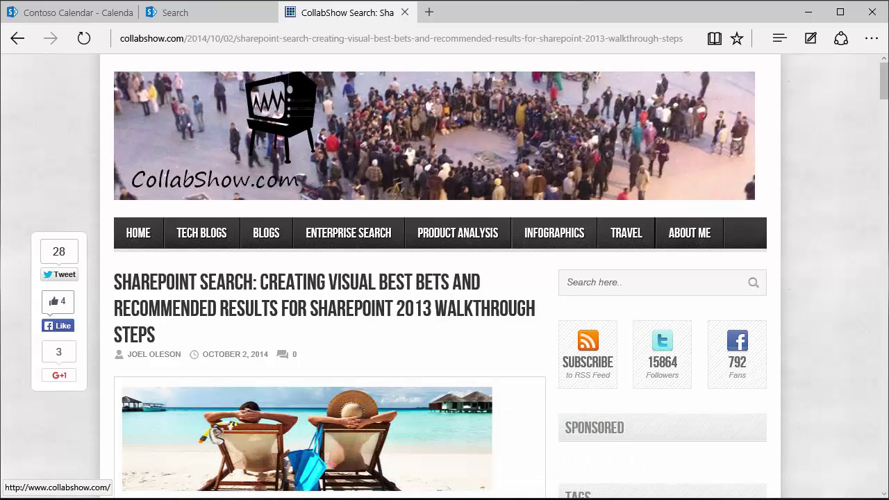
- Switch Edge to the Contoso Calendar tab showing the September 2015 month view
click(69, 12)
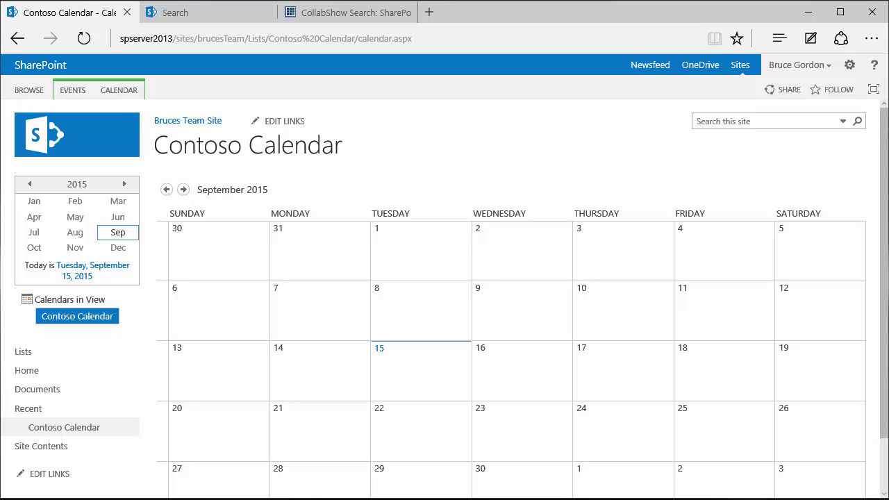
- Go to the SharePoint search site and open its Site settings page
click(201, 13)
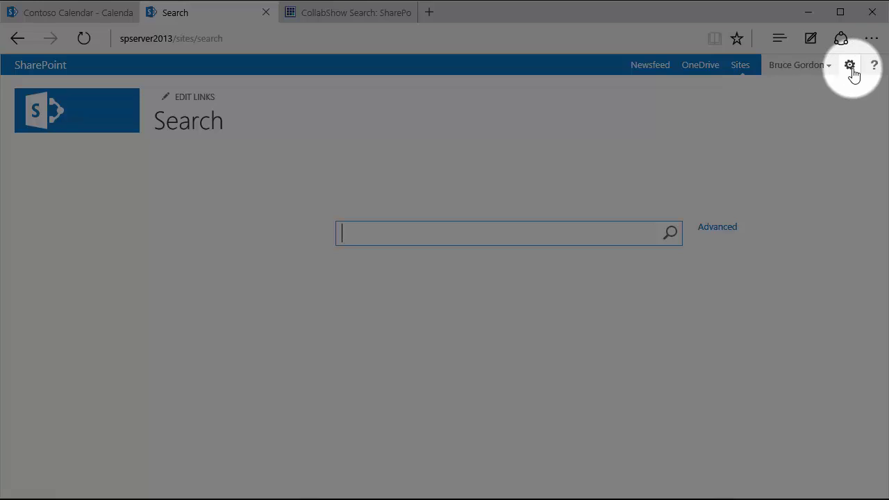
click(852, 72)
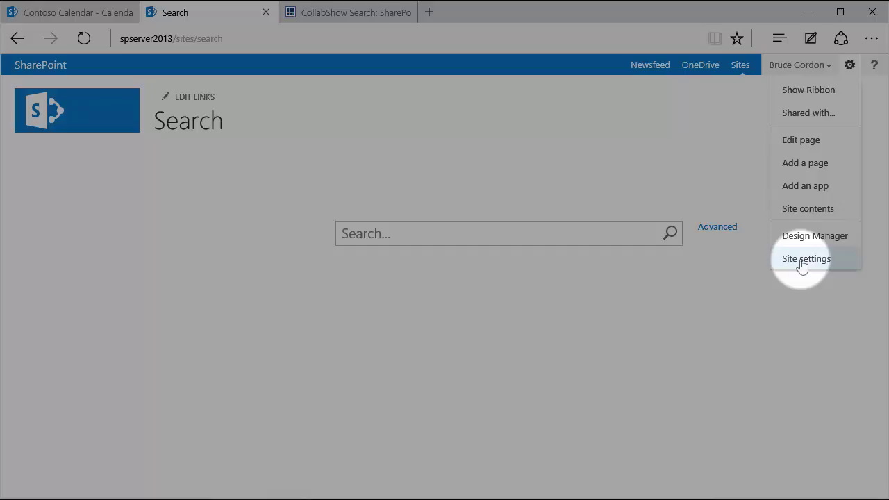
click(802, 263)
scroll(760, 278, down, 3)
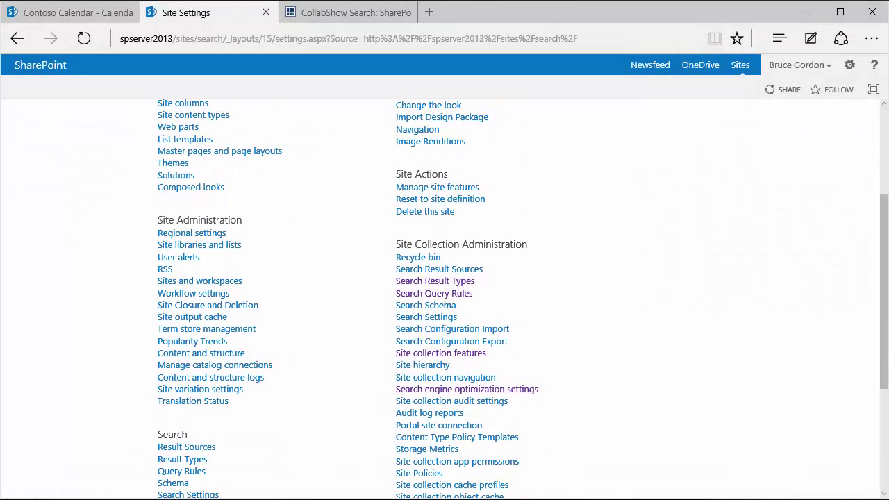
scroll(444, 299, down, 2)
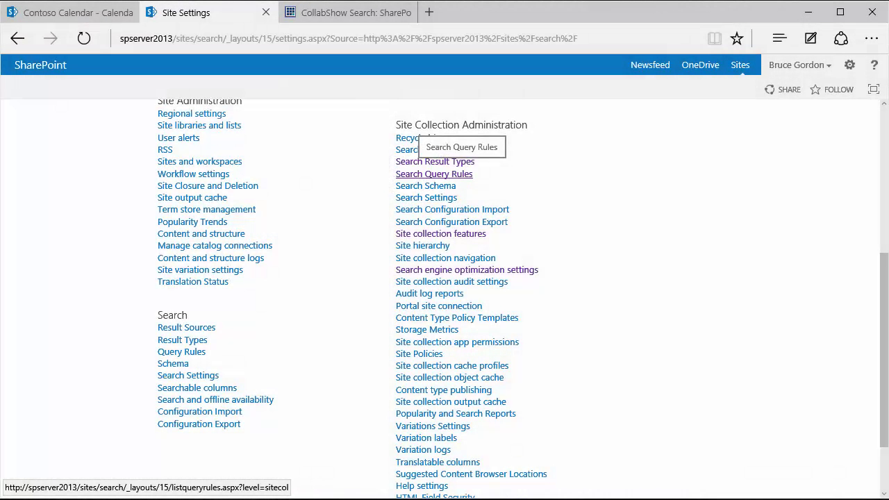
- Open Search Query Rules and filter them to the Local SharePoint Results source
click(431, 175)
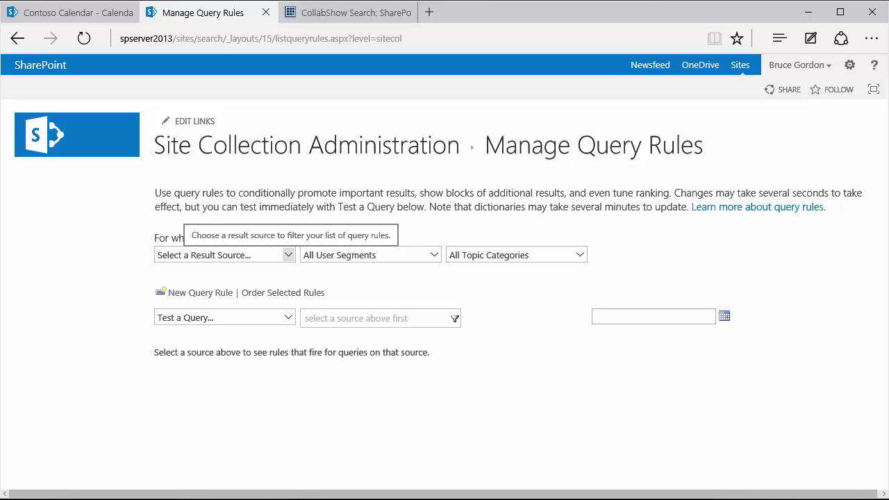
click(287, 255)
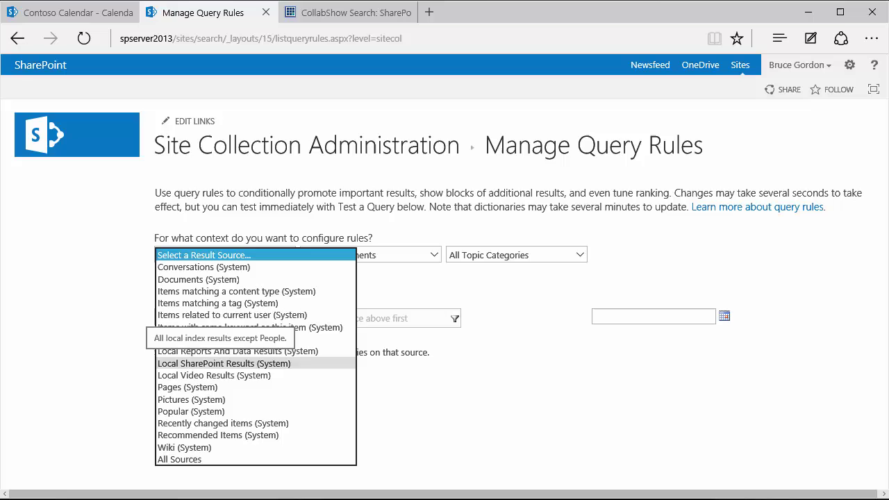
click(224, 363)
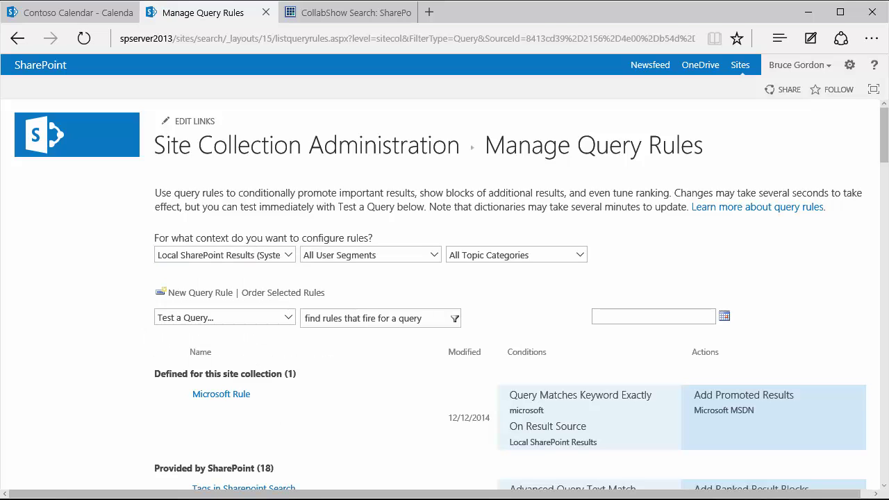
scroll(445, 292, down, 3)
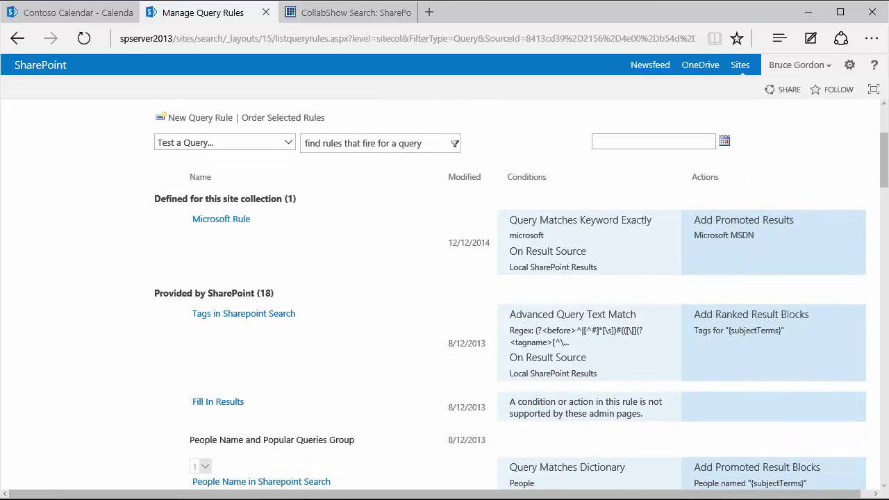
scroll(444, 292, up, 2)
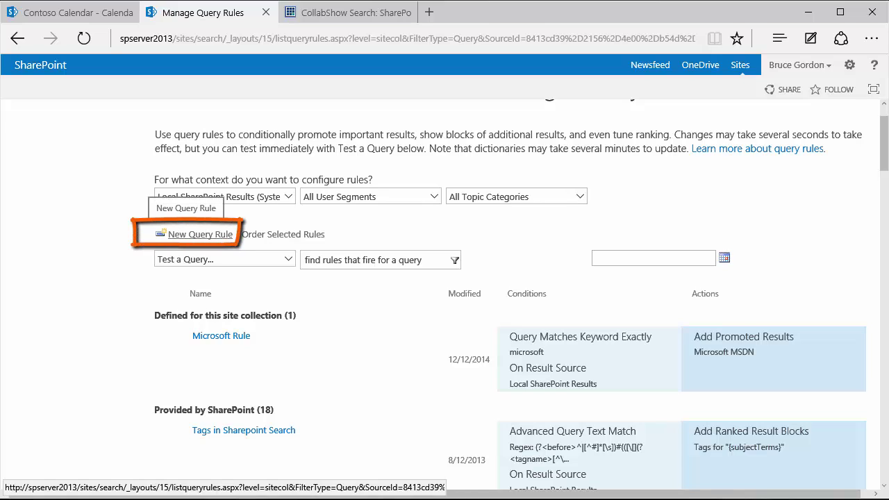
- Create a new rule named 'Holiday Schedule' matching the exact phrases holiday;holiday schedule;time off
click(200, 234)
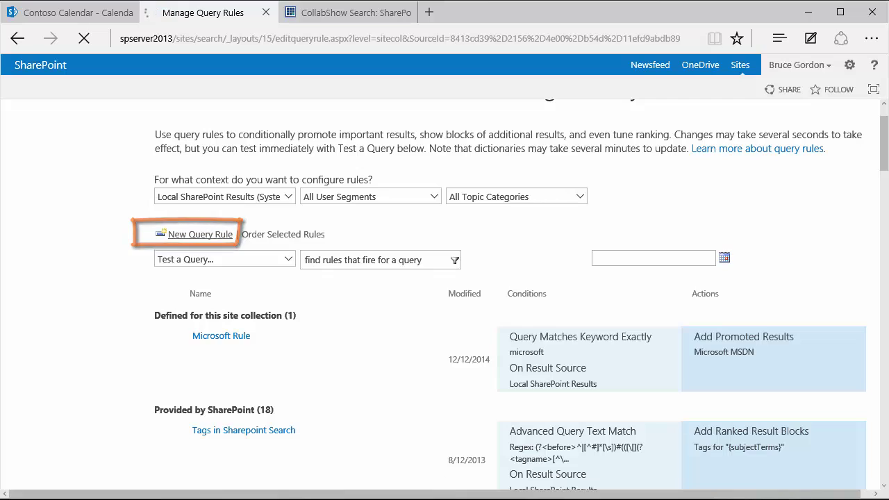
key(Down)
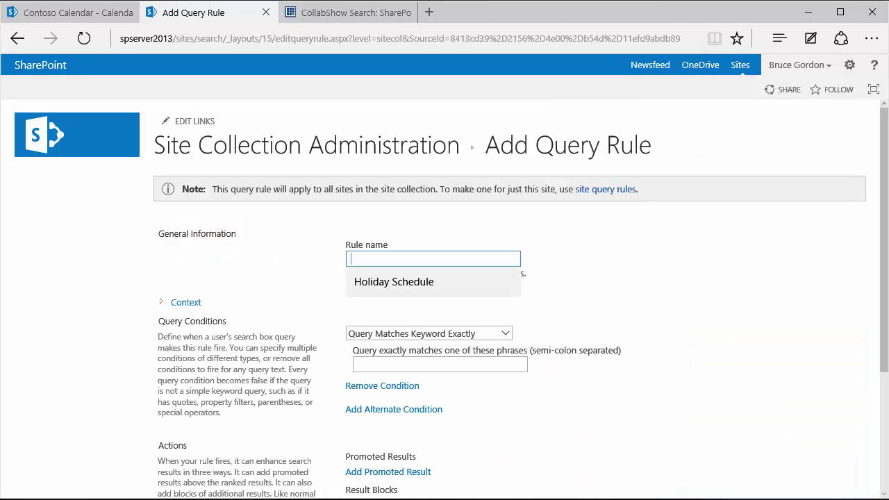
text(Holiday Schedule)
scroll(444, 298, down, 2)
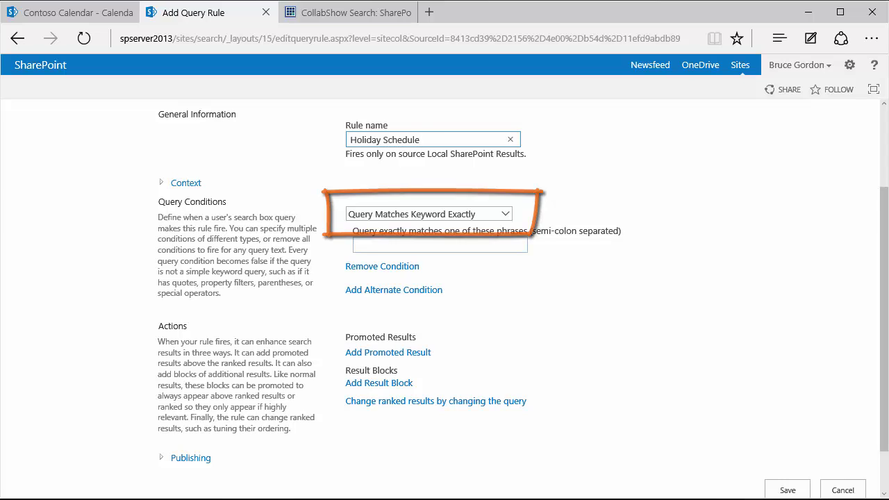
click(440, 244)
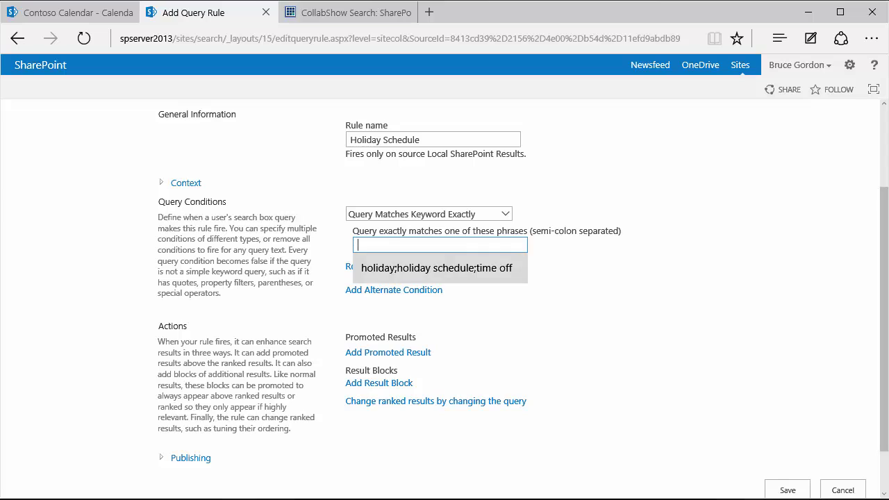
key(Return)
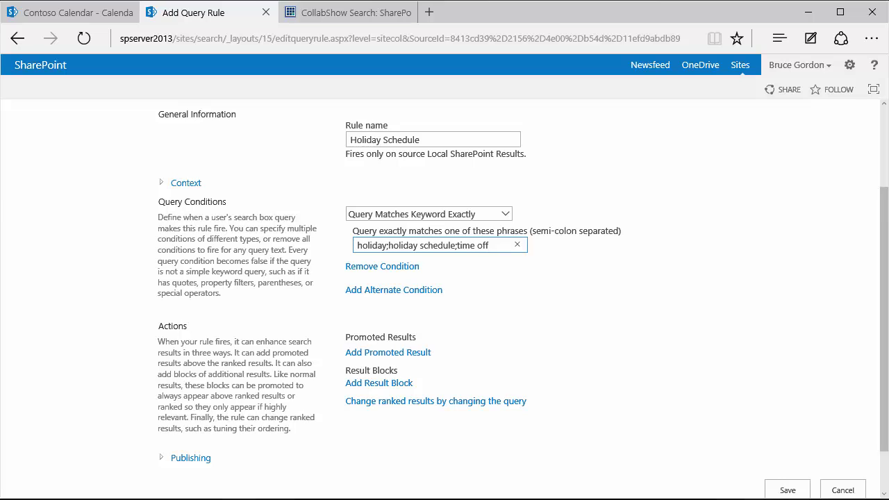
scroll(523, 298, down, 1)
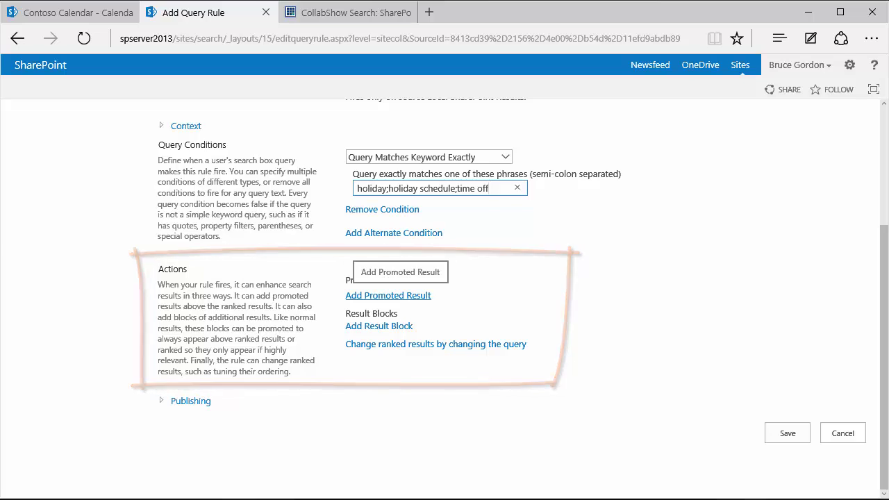
- Add a 'Holiday Schedule' promoted result with the Contoso Calendar URL, then save the rule
click(388, 295)
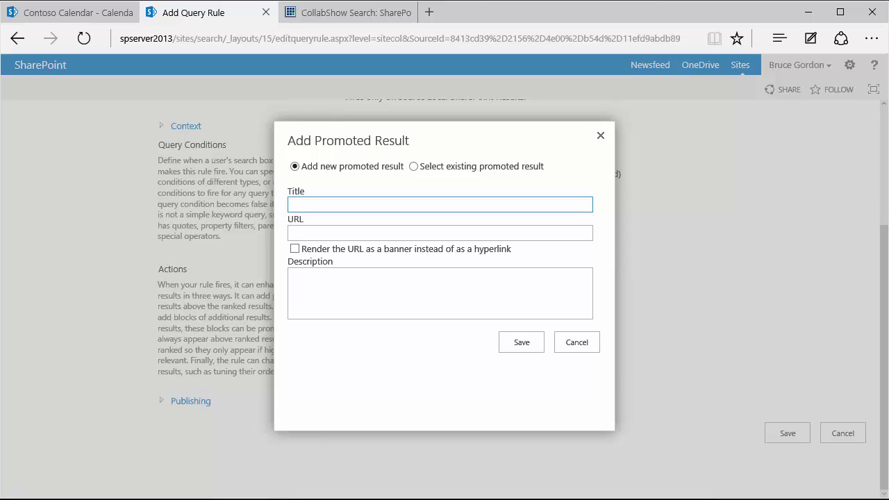
text(H)
text(oldi)
key(BackSpace)
key(BackSpace)
text(iday Schedule)
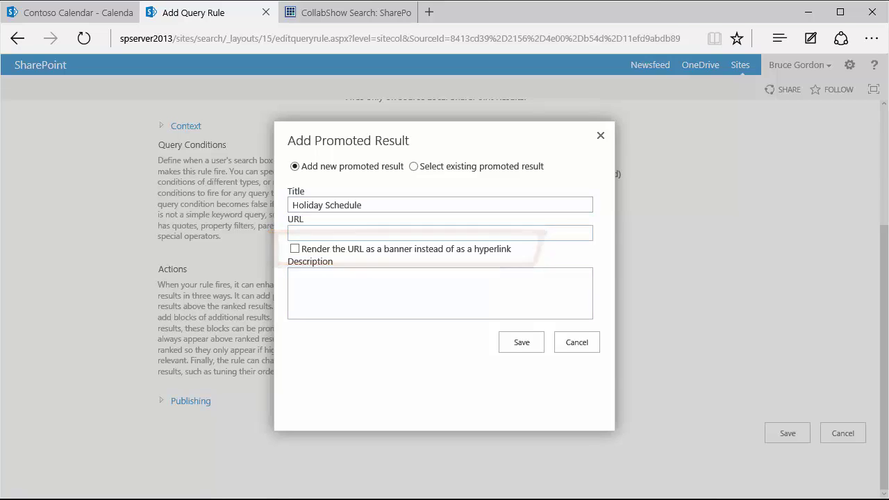
click(440, 233)
key(Return)
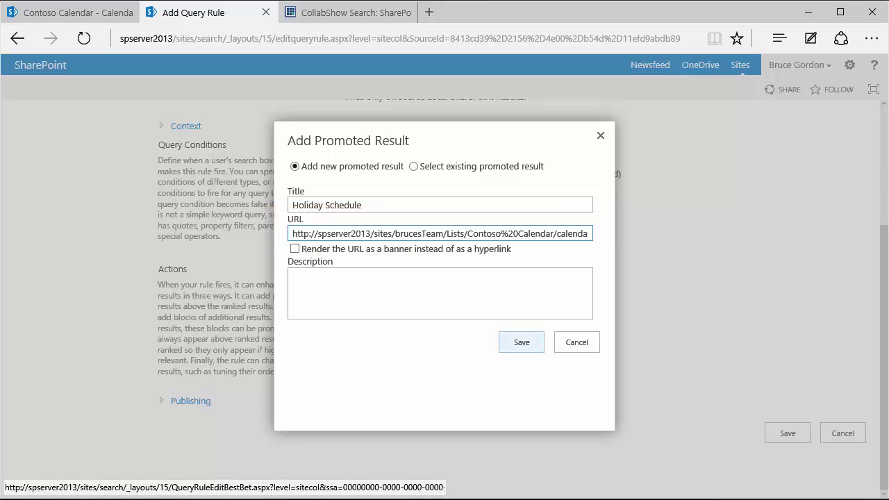
click(522, 342)
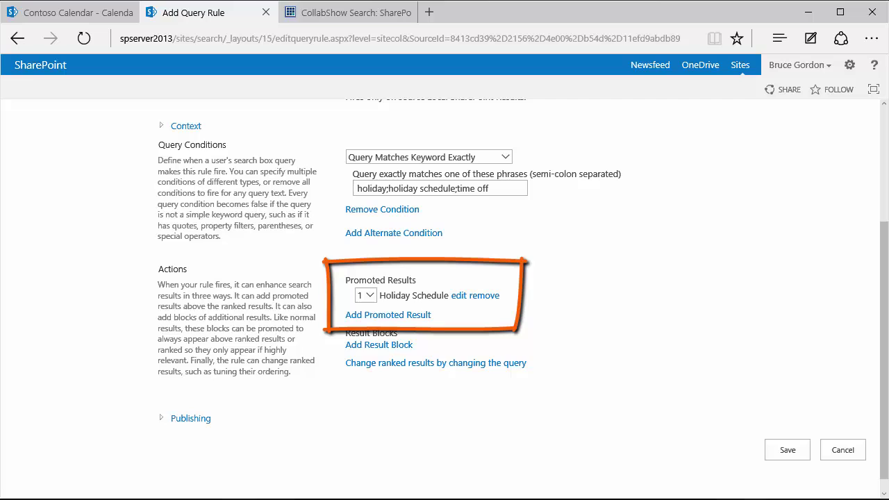
click(788, 450)
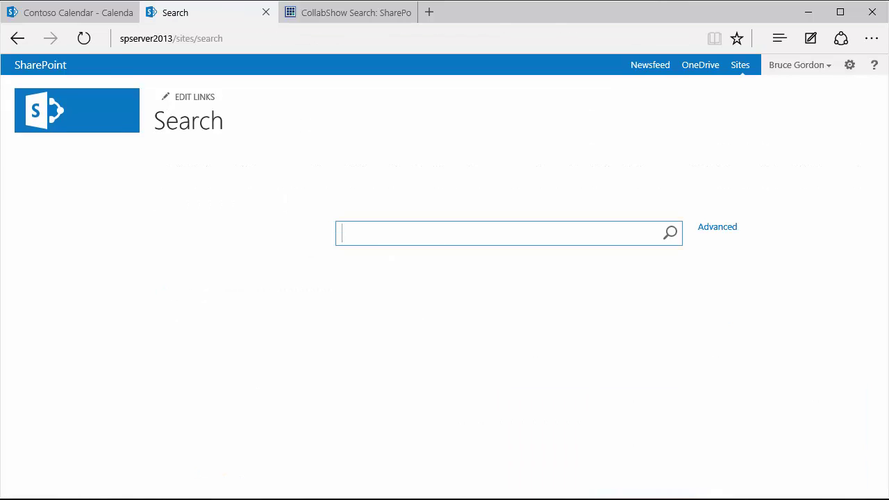
- Search for 'holiday' to confirm the Holiday Schedule promoted result appears
text(holiday)
key(Return)
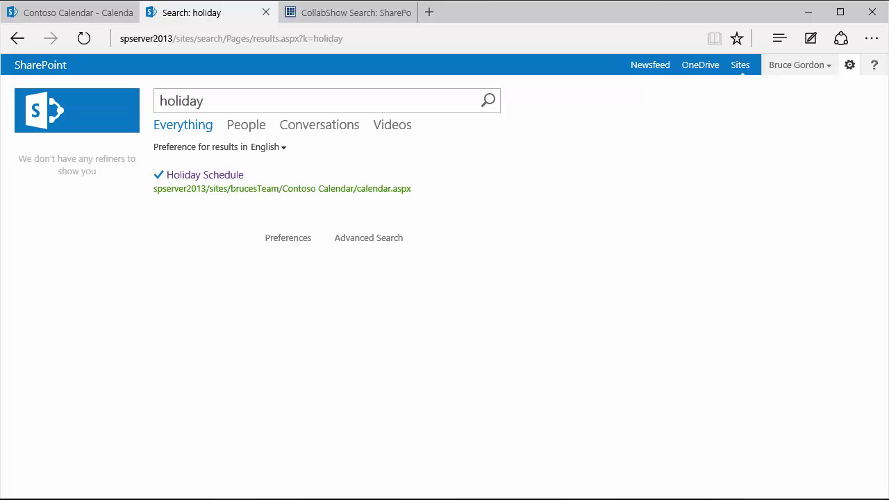
- Open the Images library from Site contents to find the BVI harbour picture
click(849, 64)
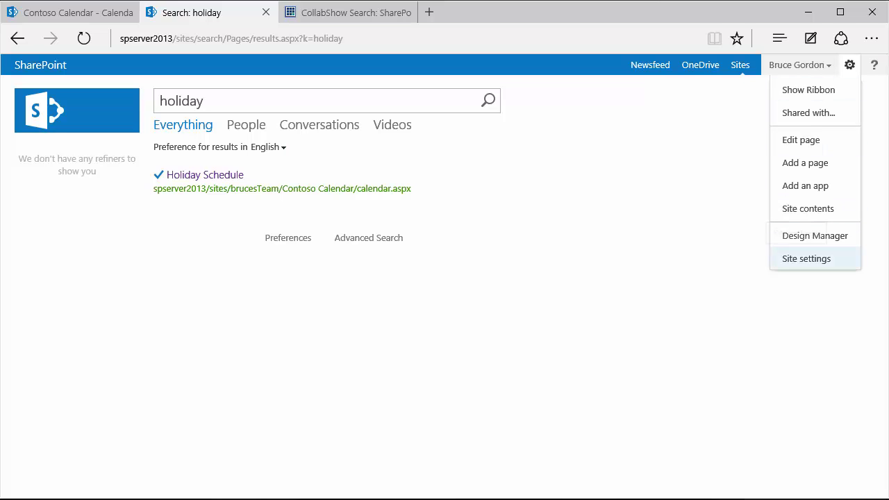
click(808, 208)
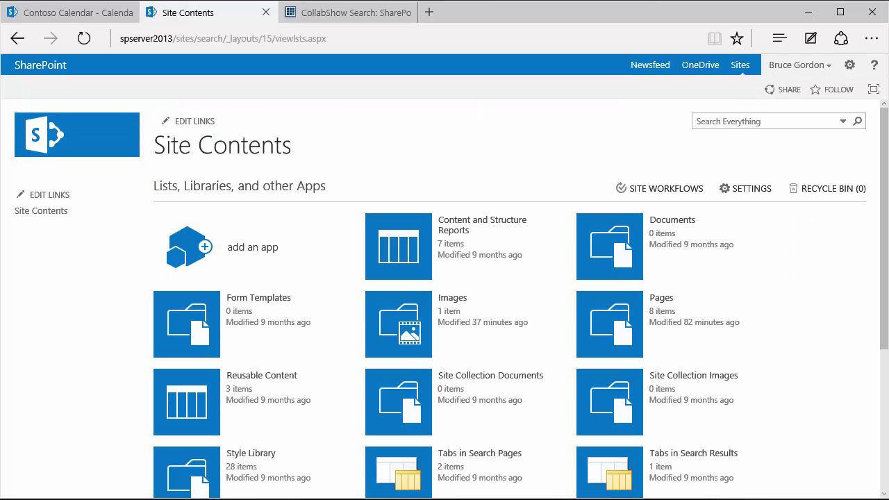
scroll(440, 299, down, 2)
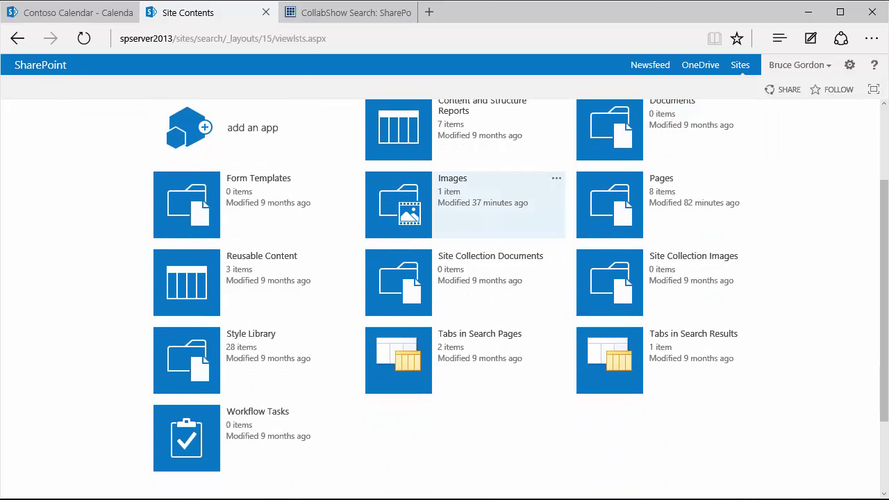
click(452, 179)
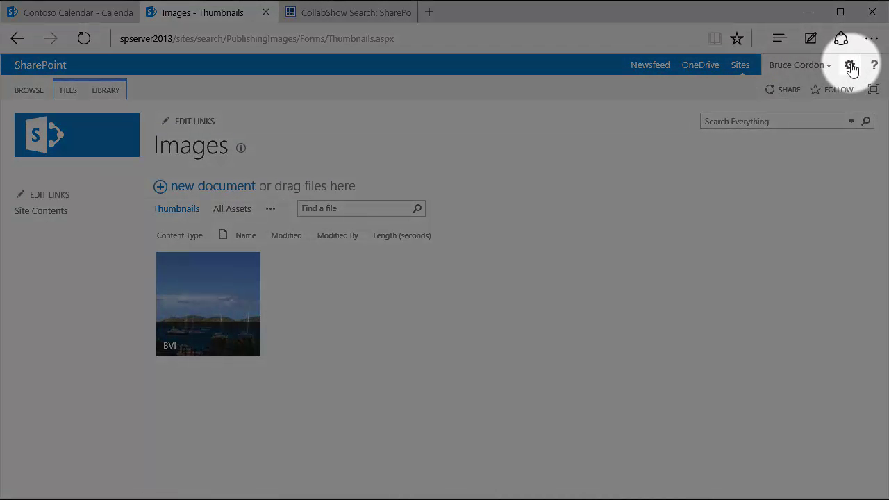
- Open the Holiday Schedule rule for editing from Search Query Rules under Local SharePoint Results
click(849, 65)
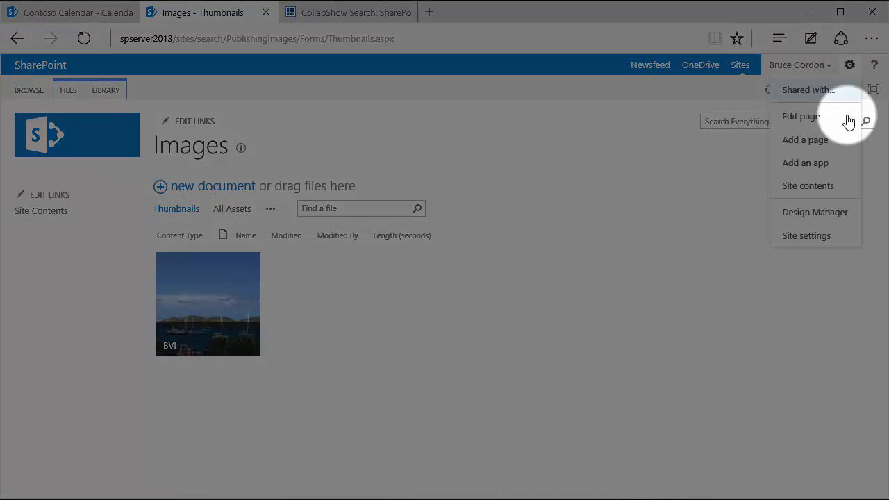
click(804, 236)
scroll(493, 301, down, 3)
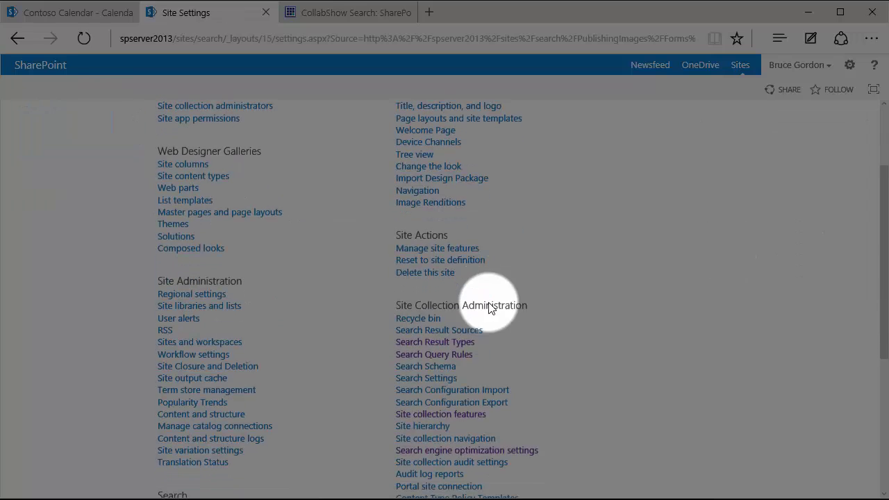
click(426, 356)
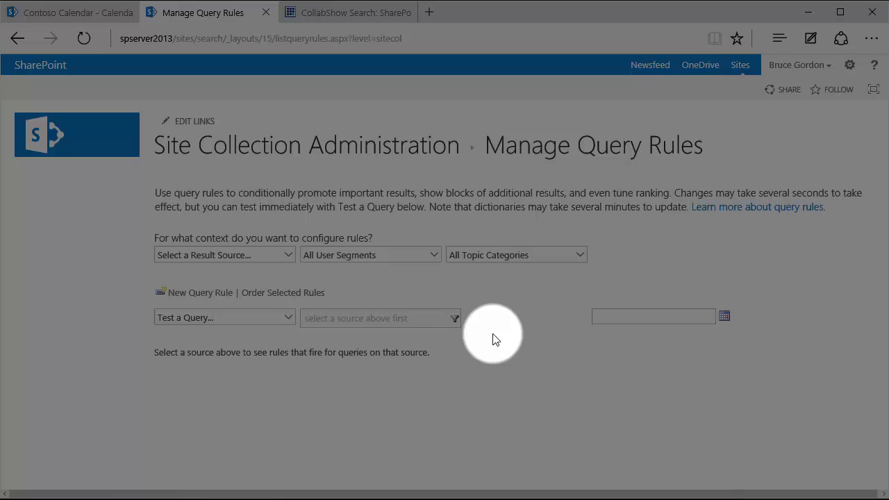
click(278, 255)
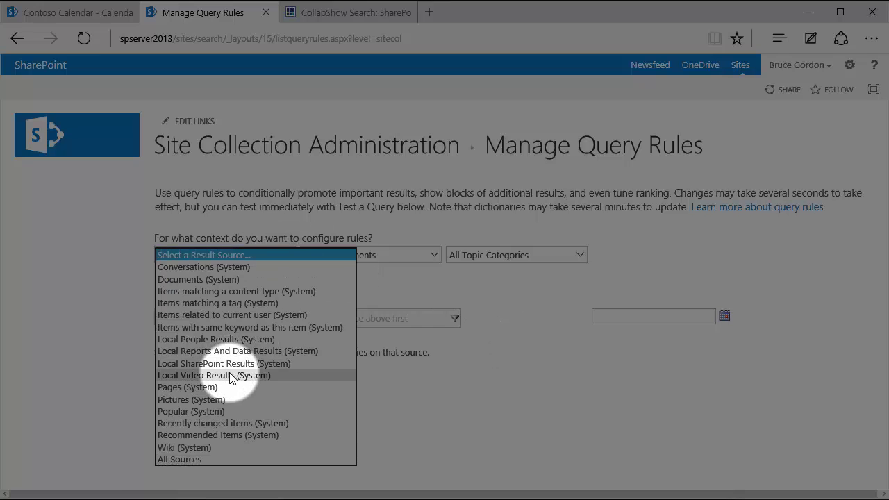
click(229, 363)
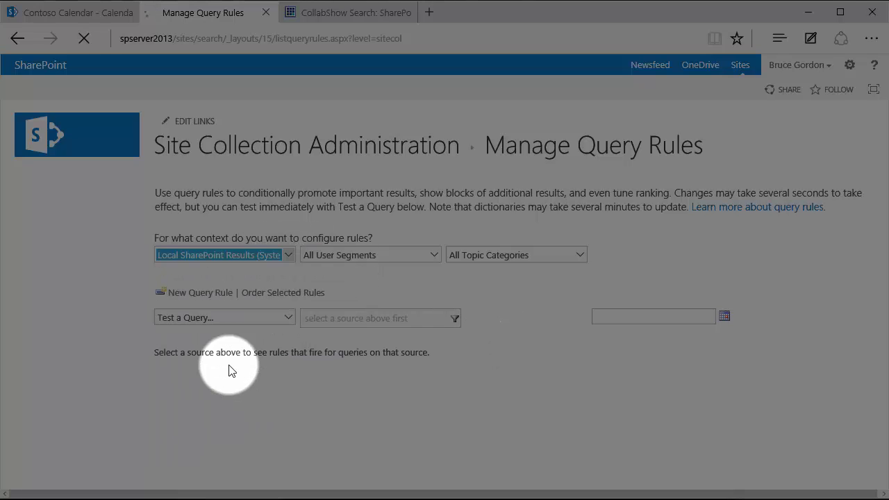
scroll(115, 365, down, 1)
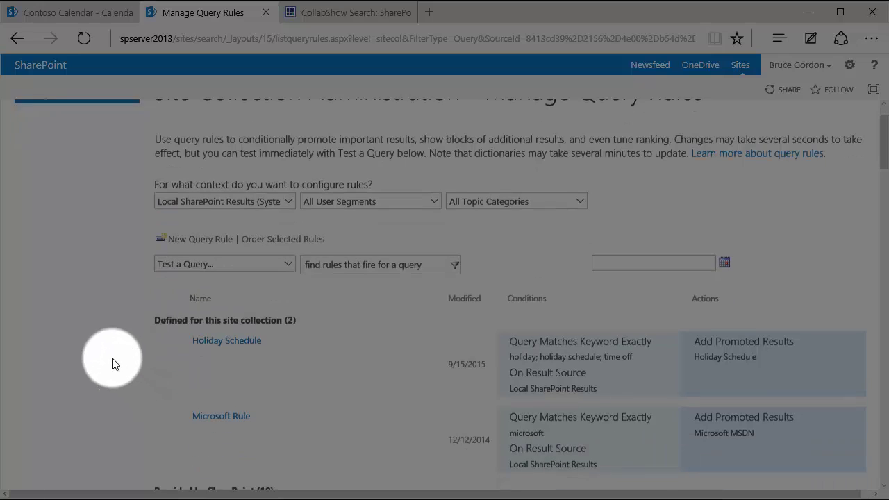
click(236, 338)
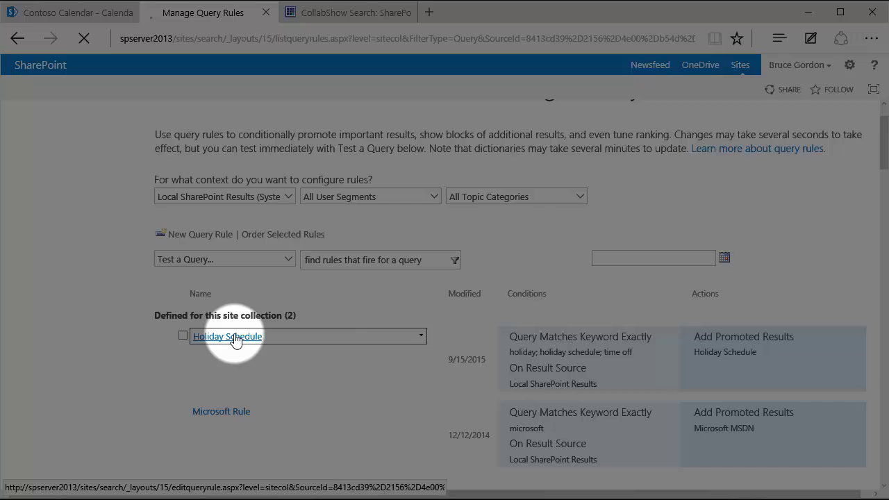
scroll(625, 320, down, 3)
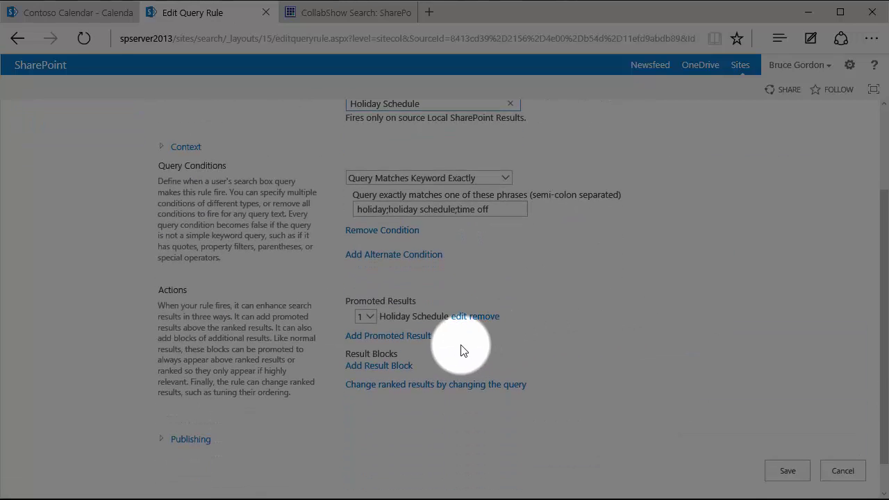
- Add a 'Holiday Pic' banner promoted result using the bvi.jpg URL and set its order to 1
click(382, 337)
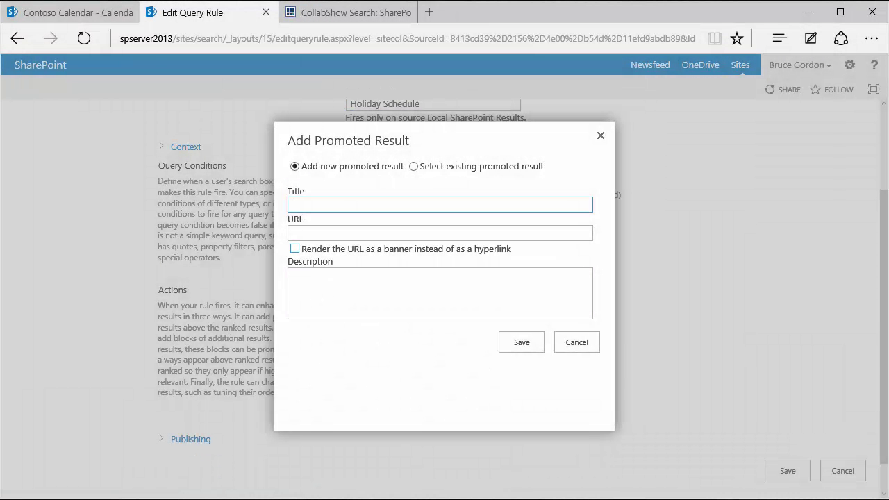
key(Down)
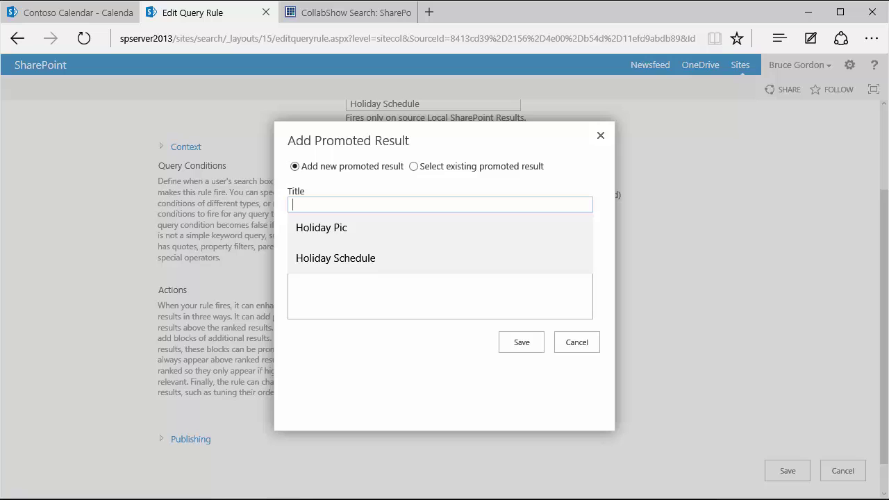
key(Down)
key(Return)
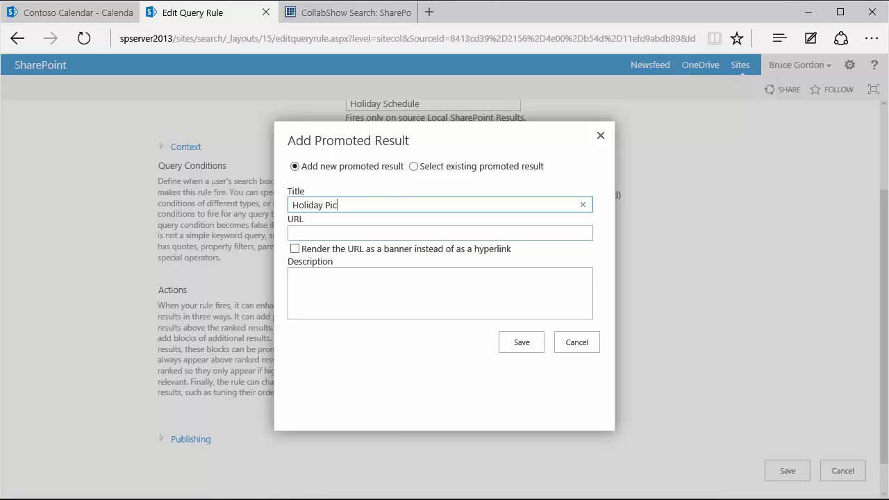
key(Tab)
key(Down)
key(Down)
key(Down)
key(Down)
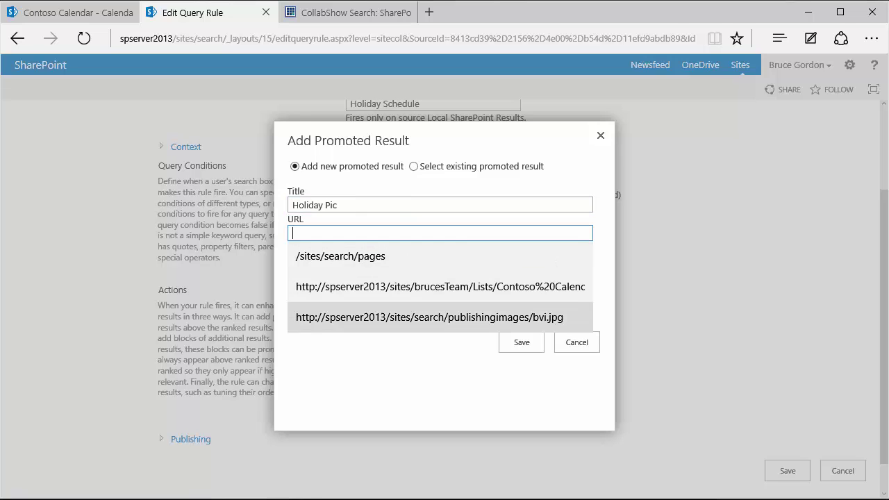
key(Return)
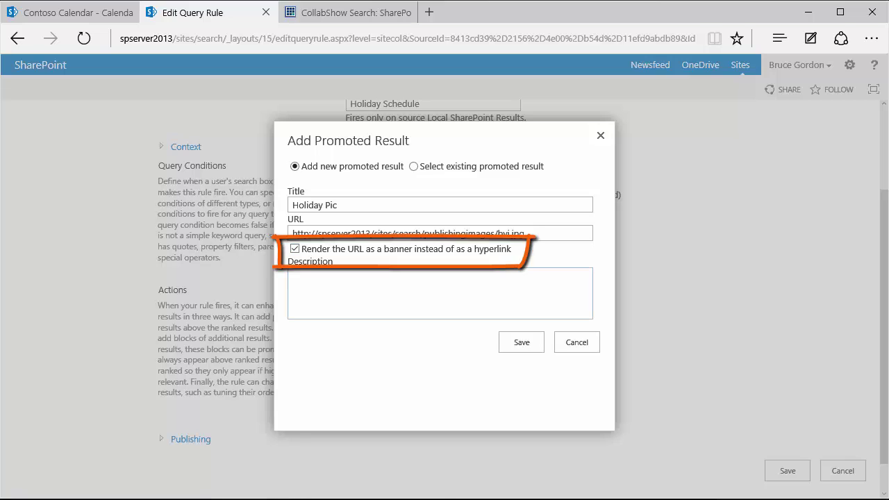
click(522, 341)
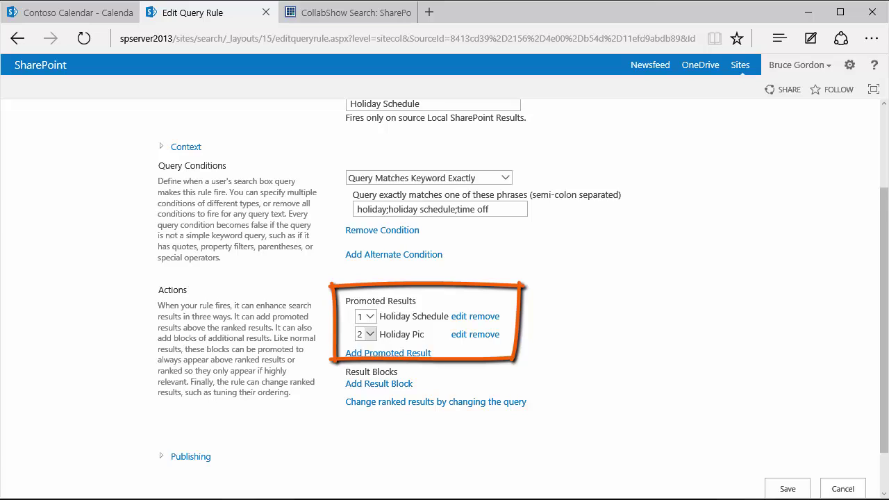
click(369, 334)
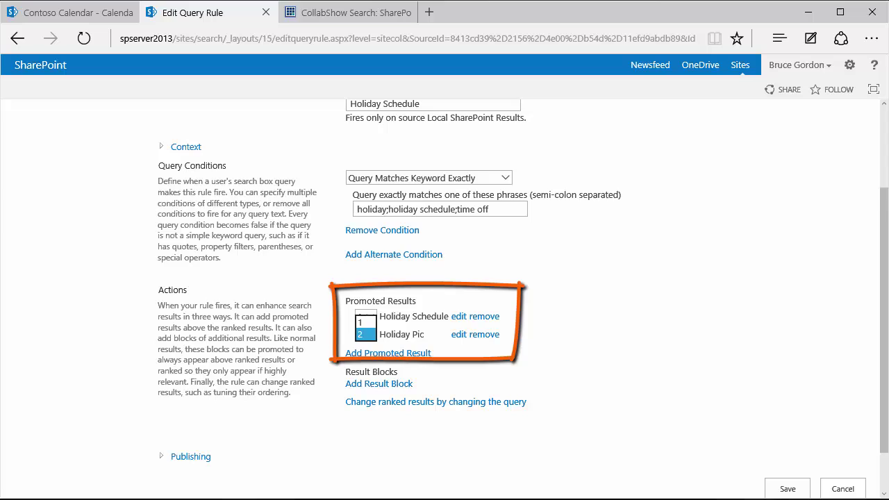
click(365, 323)
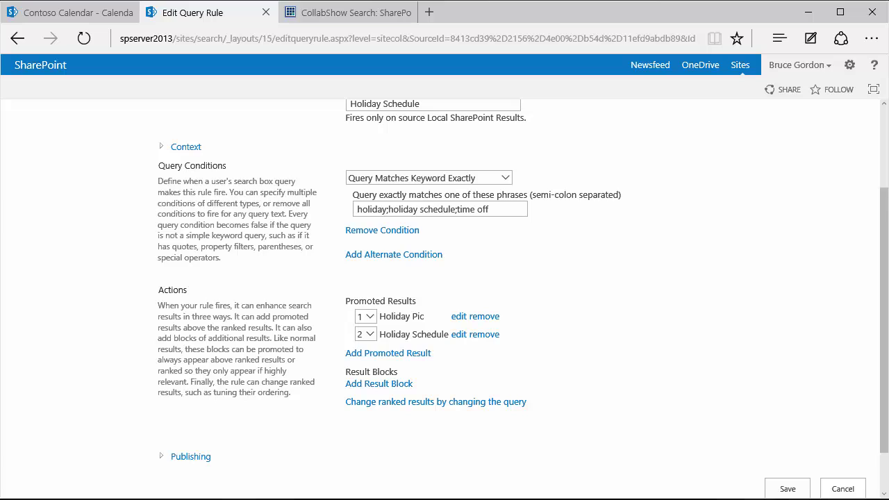
- Save the edited rule and search 'holiday' to see the harbour banner above Holiday Schedule
click(788, 488)
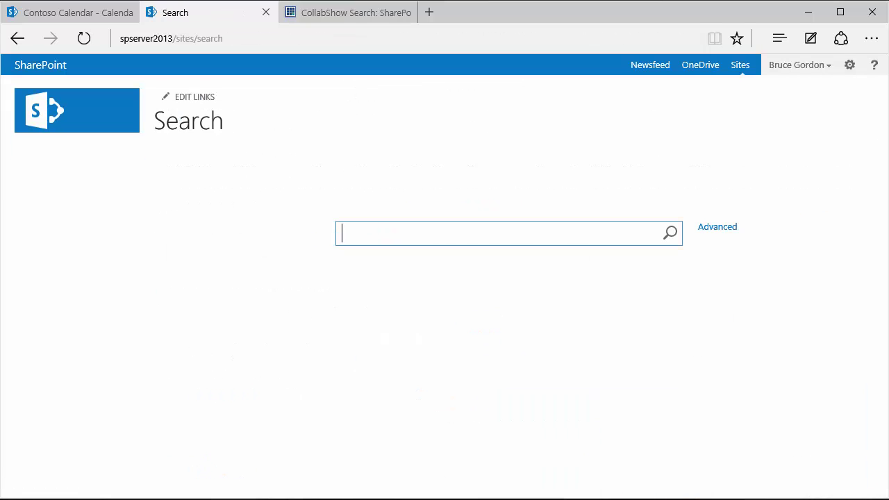
text(holiday)
key(Return)
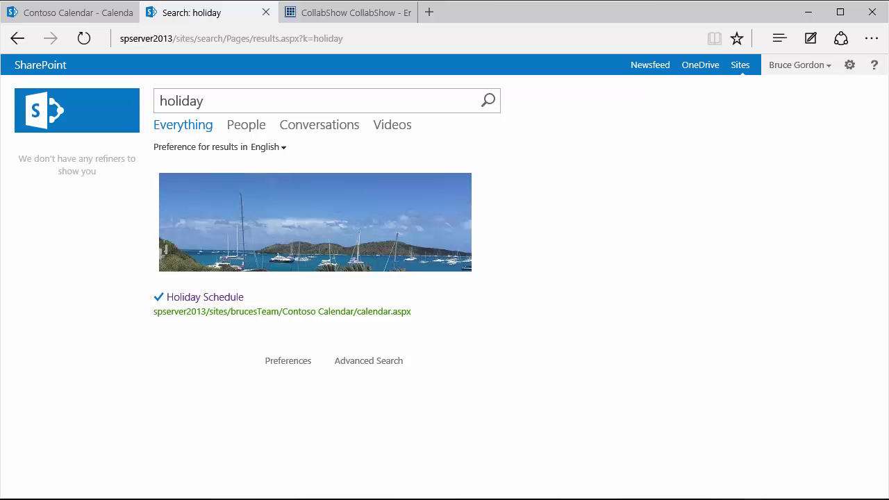
- Switch to the CollabShow.com browser tab with Ctrl+Tab
key(ctrl+Tab)
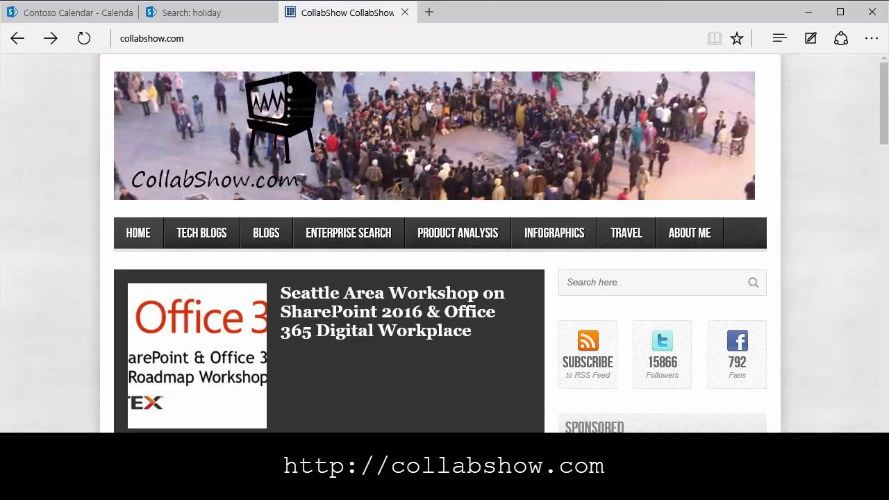